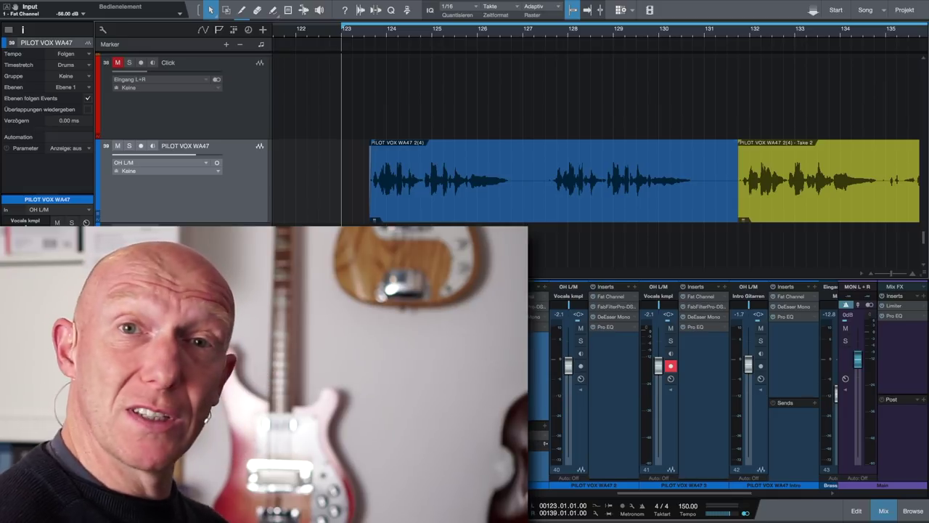
Step: Audition the vocal, and open the Fat Channel insert on channel PILOT VOX WA47 with the FET compressor model
key("space")
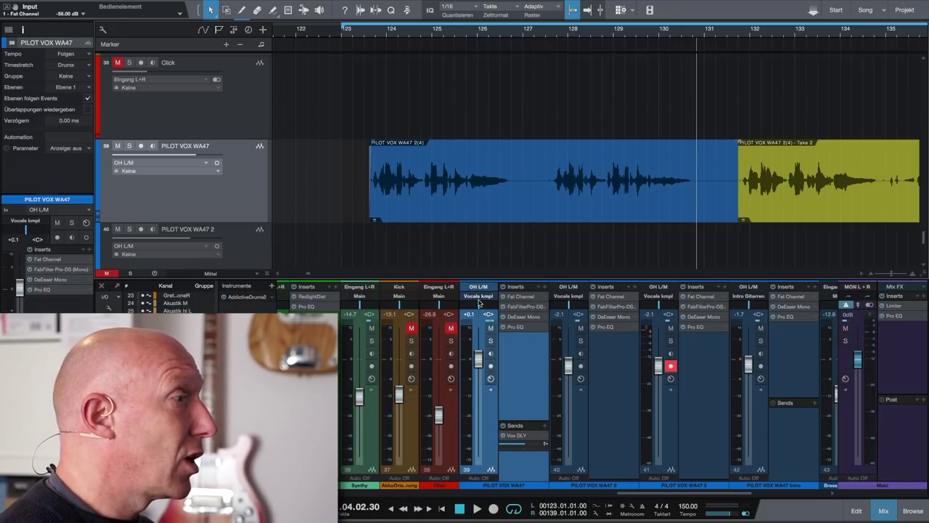
left_click(529, 297)
mouse_move(603, 175)
left_mouse_down()
mouse_move(534, 178)
mouse_move(593, 164)
left_mouse_up()
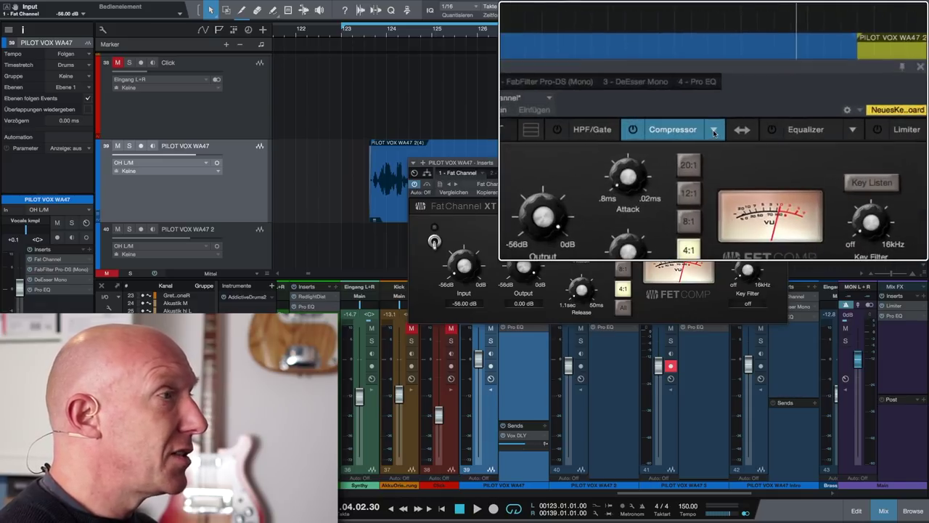
left_click(640, 206)
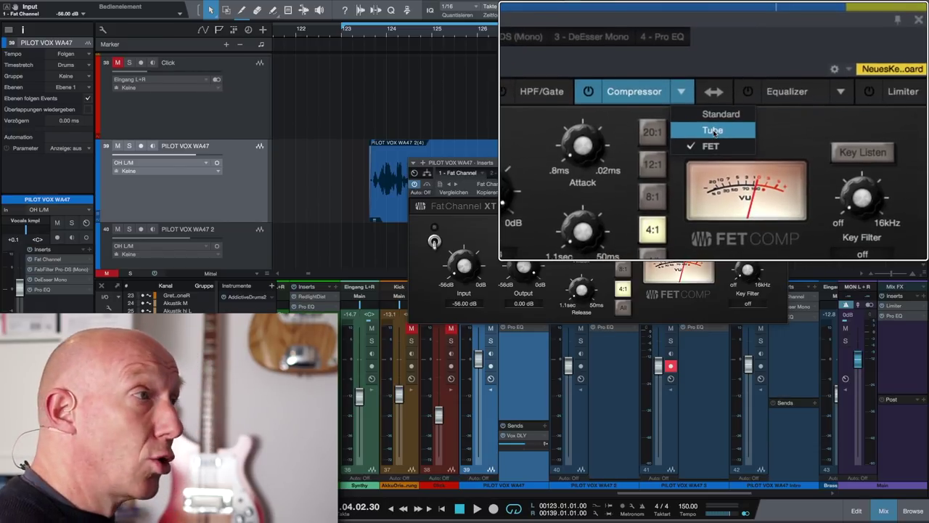
left_click(658, 239)
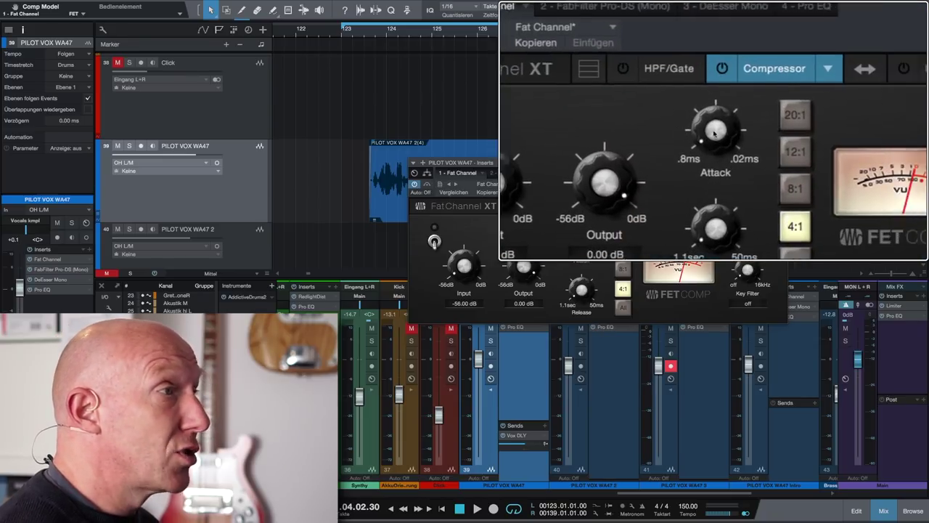
Step: Set the FET compressor's attack to 0.41 ms and its release to 50 ms
scroll(714, 132, "up", 5)
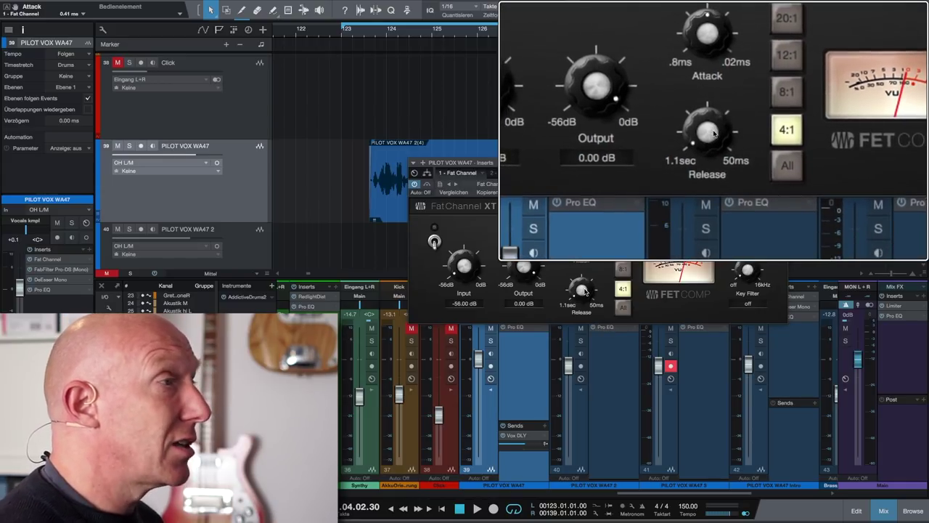
scroll(586, 291, "up", 2)
scroll(584, 290, "up", 10)
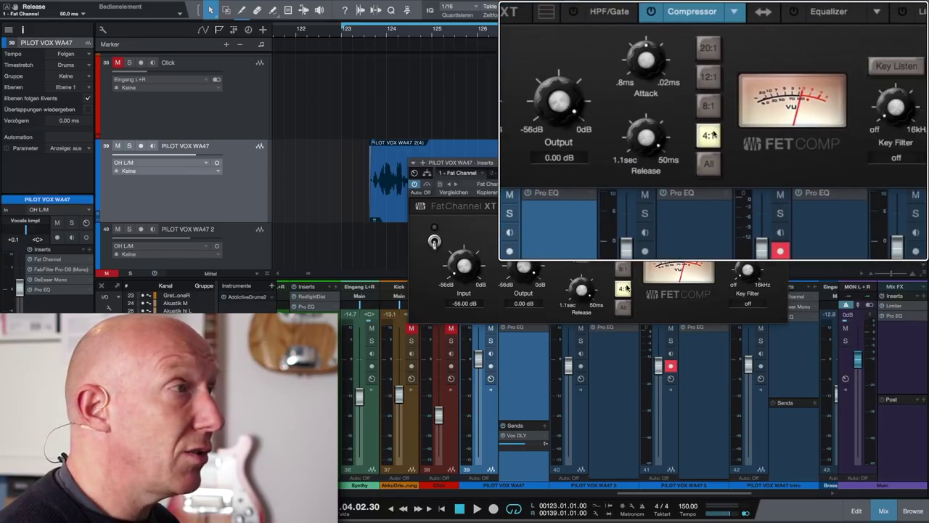
Step: Switch the FET compressor on and reposition the plug-in window over the arrangement and mixer
left_click(434, 240)
left_click_drag(517, 166, 503, 247)
key("space")
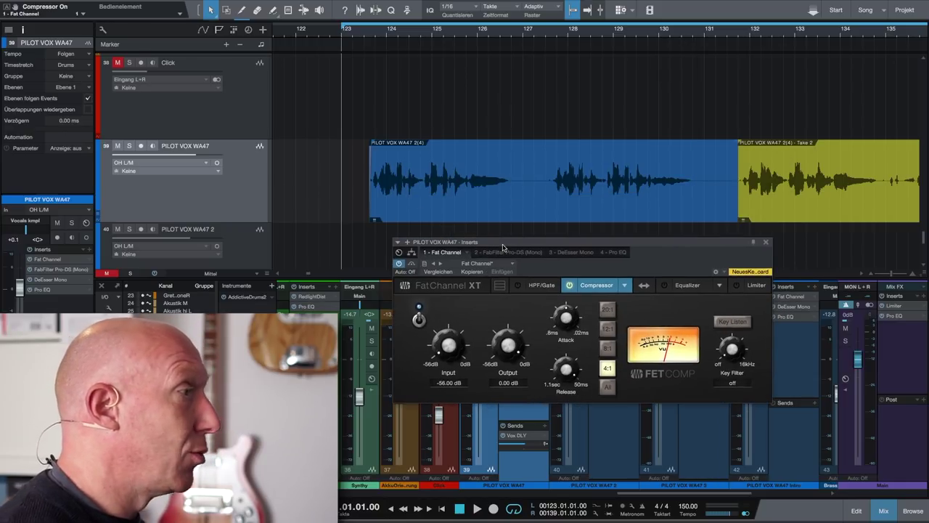
left_click_drag(503, 247, 540, 170)
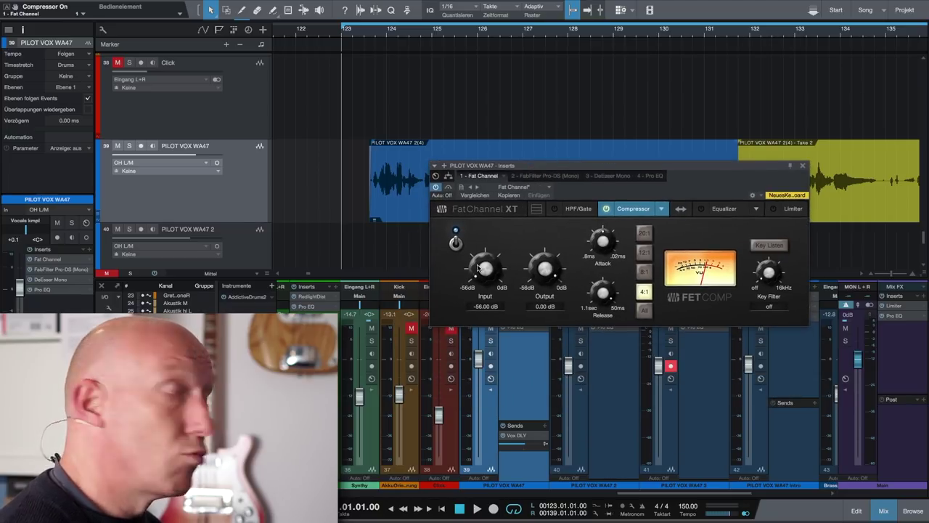
Step: Play the vocal and adjust the compressor's input to -24.64 dB and its output to -14.84 dB
key("space")
left_click_drag(478, 267, 482, 233)
left_click_drag(544, 267, 544, 289)
left_click_drag(482, 272, 482, 256)
left_click_drag(545, 265, 544, 273)
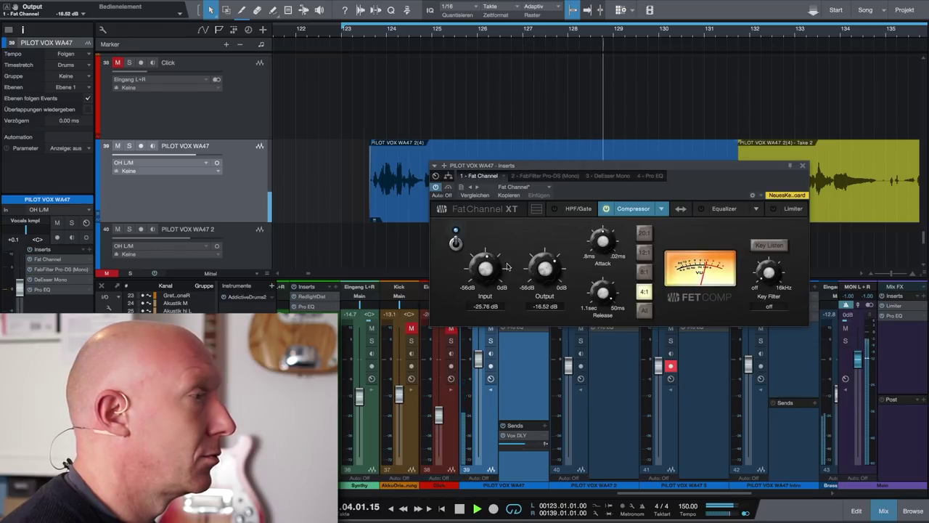
left_click_drag(484, 268, 484, 267)
left_click_drag(552, 269, 553, 267)
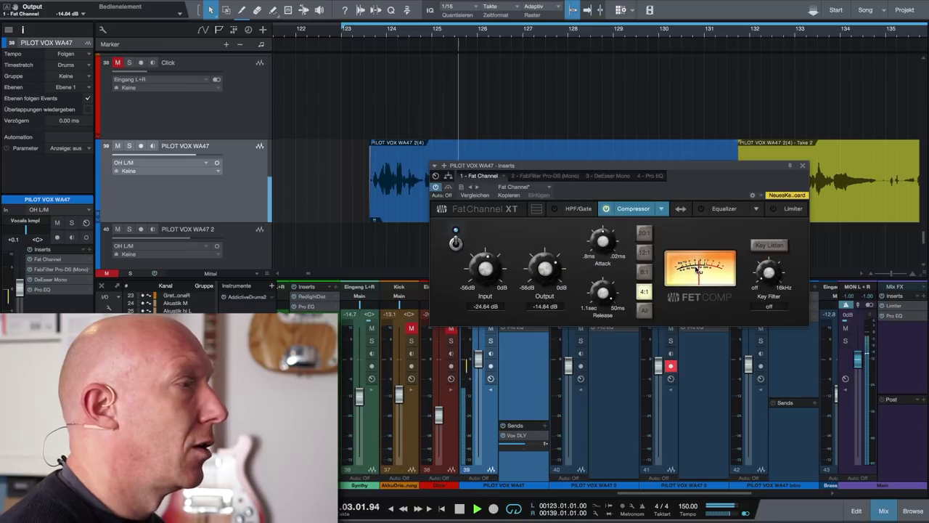
Step: Fine-tune the compressor's input to -24.08 dB and output to -17.36 dB, and return the stopped playhead to bar 123
left_click_drag(485, 267, 496, 265)
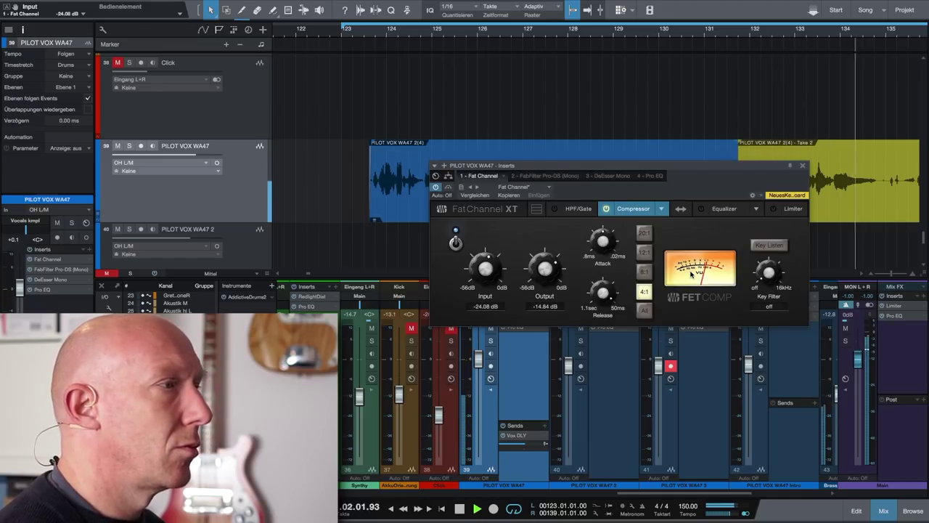
key("space")
left_click_drag(544, 266, 545, 274)
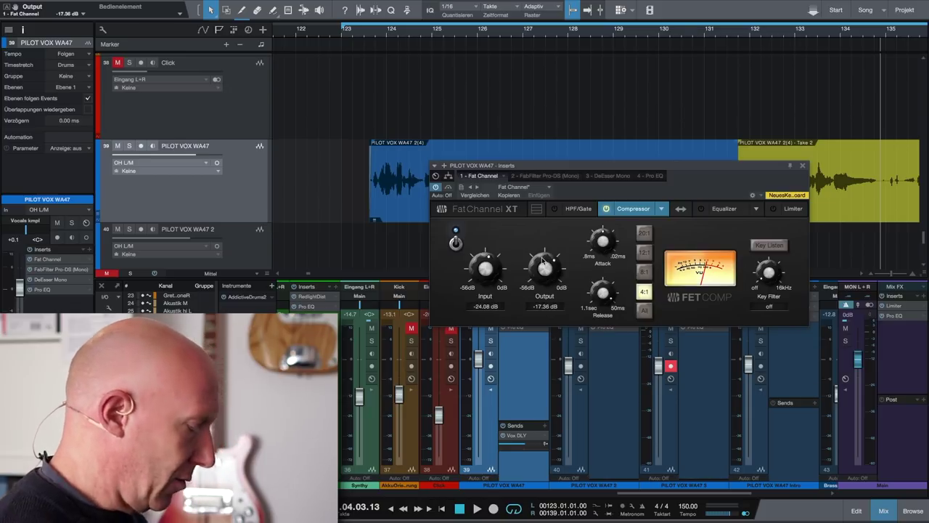
key("Home")
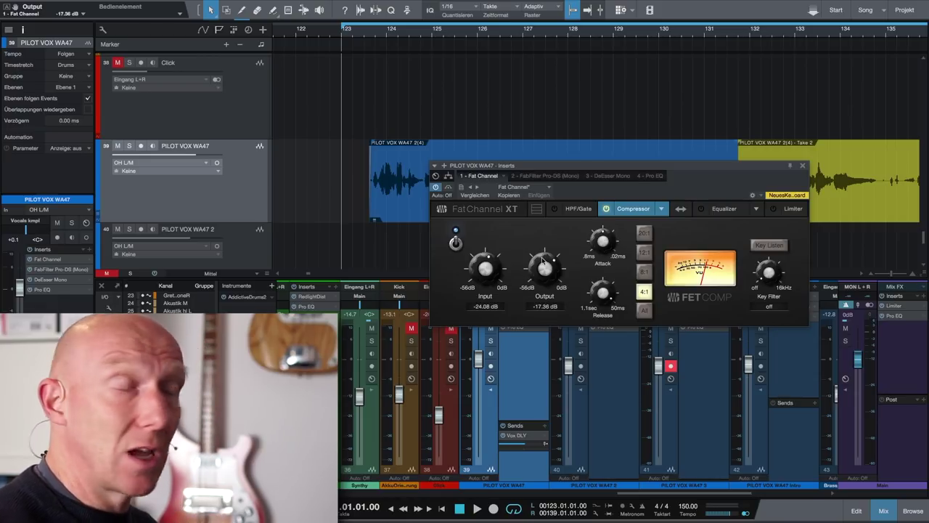
Step: Close the channel's insert window and copy its Fat Channel onto the blue PILOT VOX WA47 2(4) event as an event effect
left_click_drag(622, 172, 575, 216)
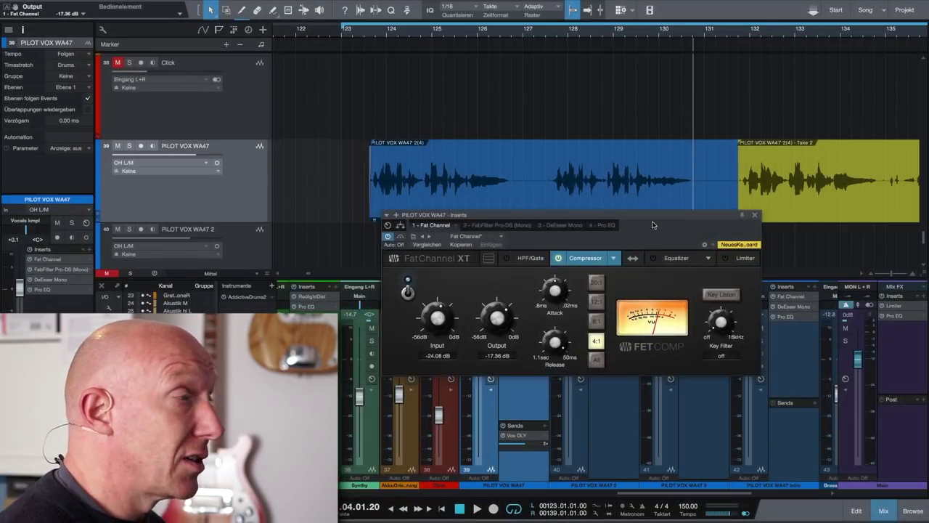
left_click(754, 215)
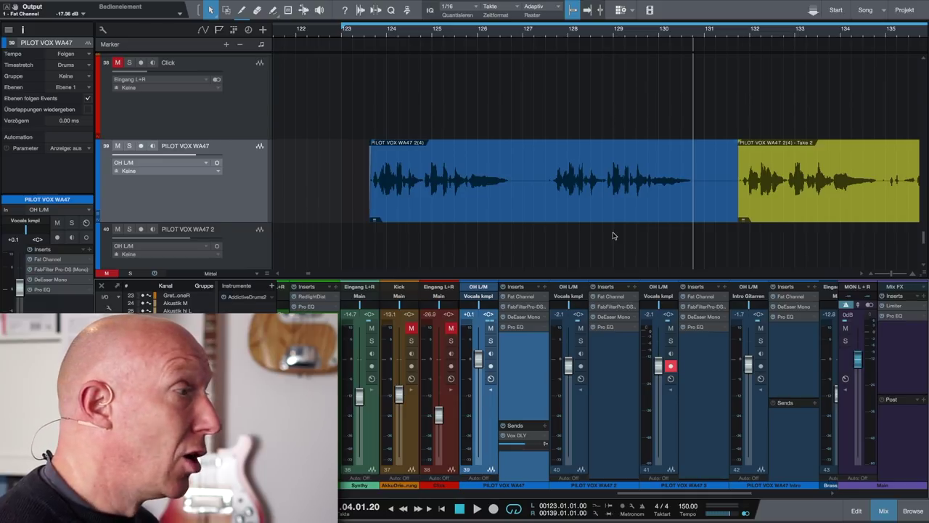
left_click_drag(522, 297, 552, 186)
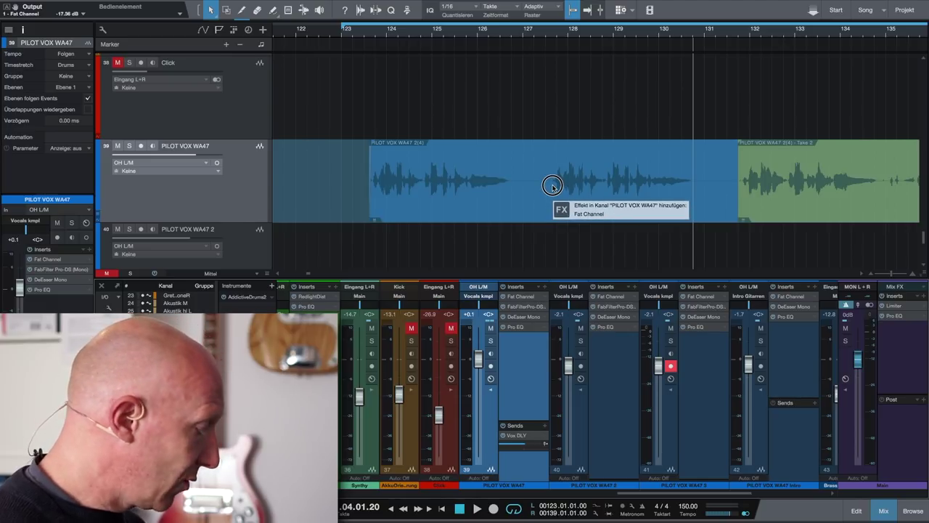
left_click_drag(551, 185, 555, 190)
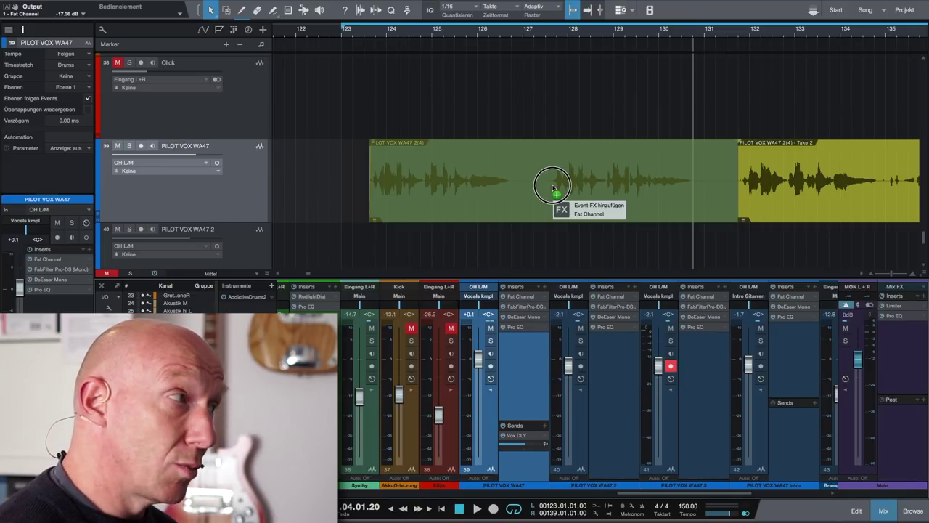
left_click_drag(553, 188, 552, 187)
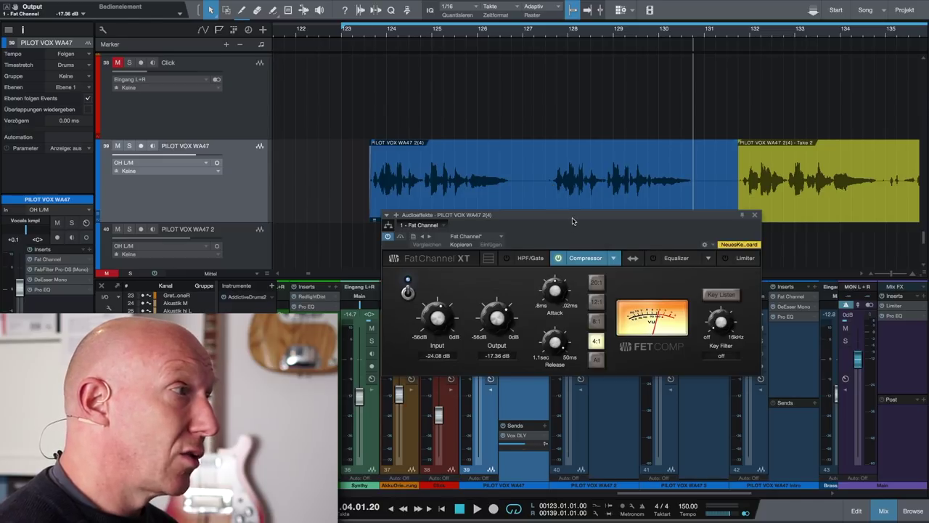
Step: Close the event effect window and bounce the blue vocal event with its Fat Channel compression
left_click_drag(570, 217, 573, 157)
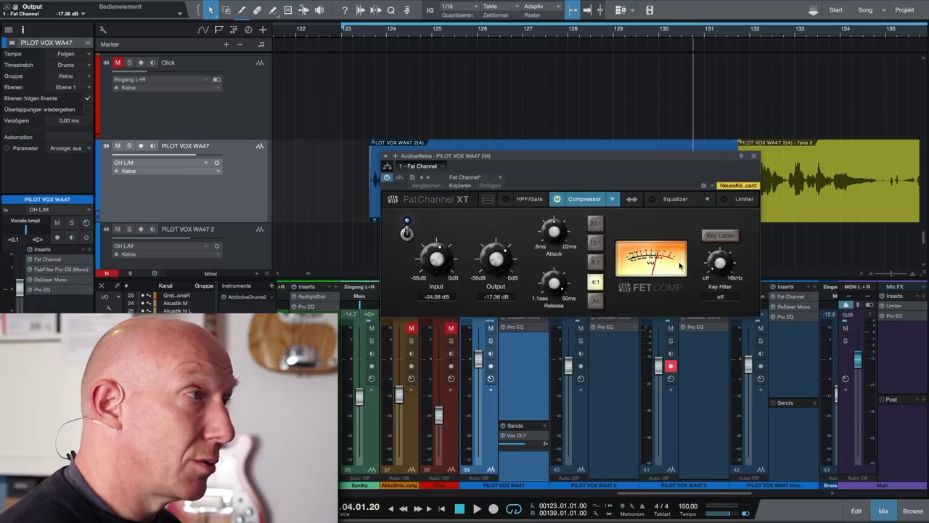
left_click(754, 156)
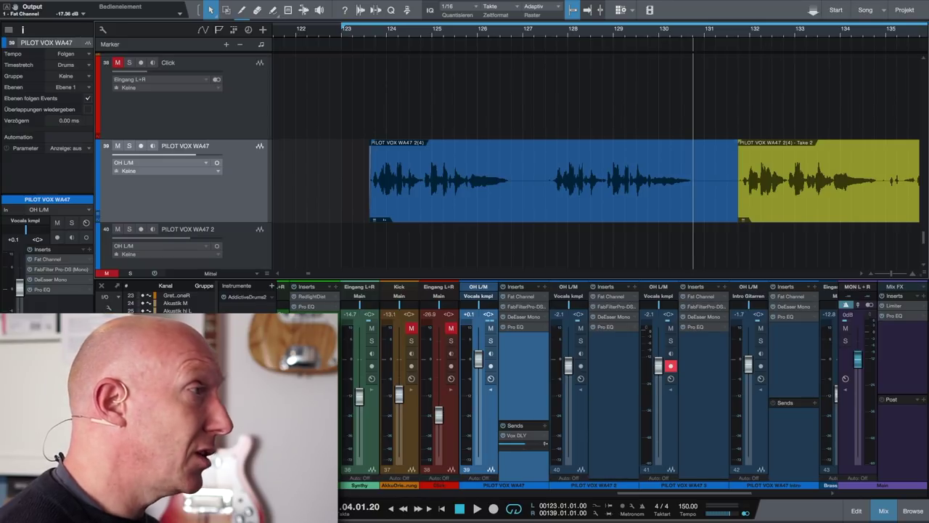
key("ctrl+b")
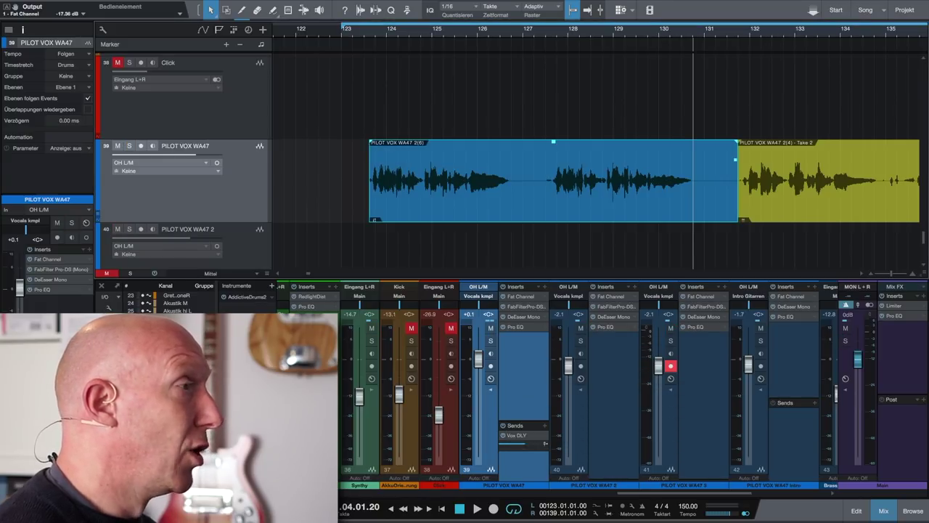